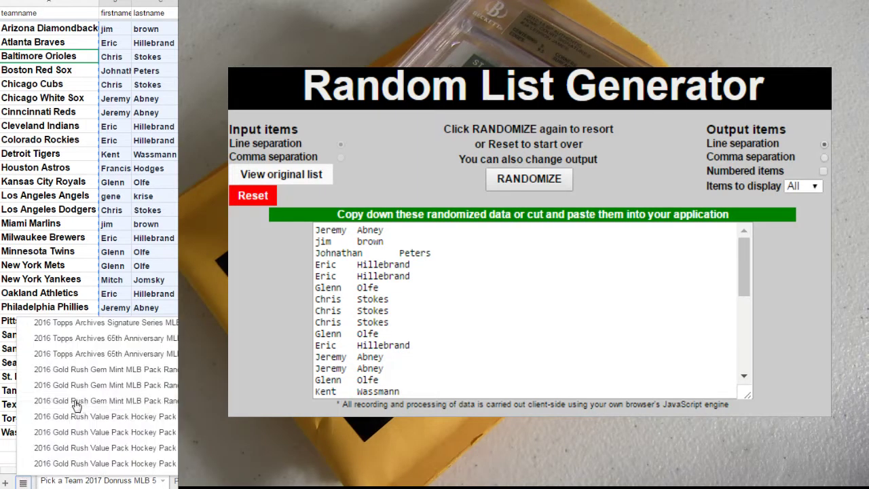
{"action": "scroll", "coordinate": [82, 414], "scroll_direction": "up", "scroll_amount": 5}
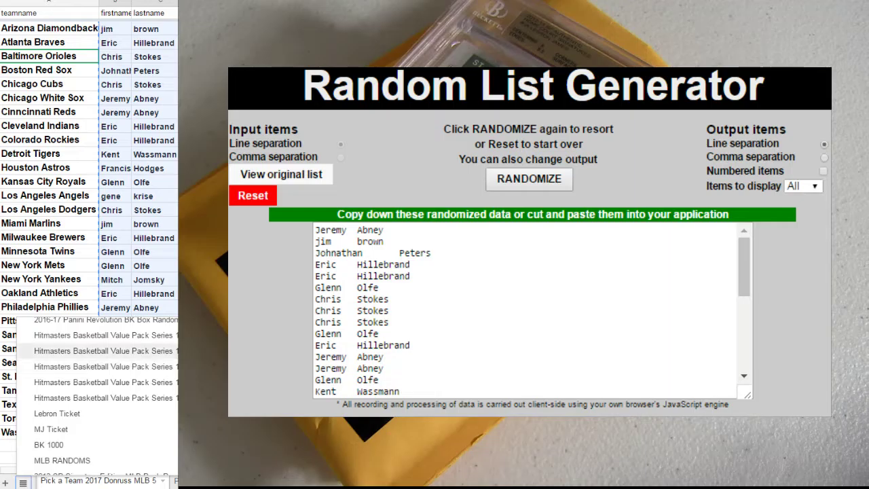
On the Hitmasters basketball sheet, copy the buyer names from the Spot rows.
{"action": "left_click", "coordinate": [103, 382]}
{"action": "scroll", "coordinate": [109, 350], "scroll_direction": "down", "scroll_amount": 5}
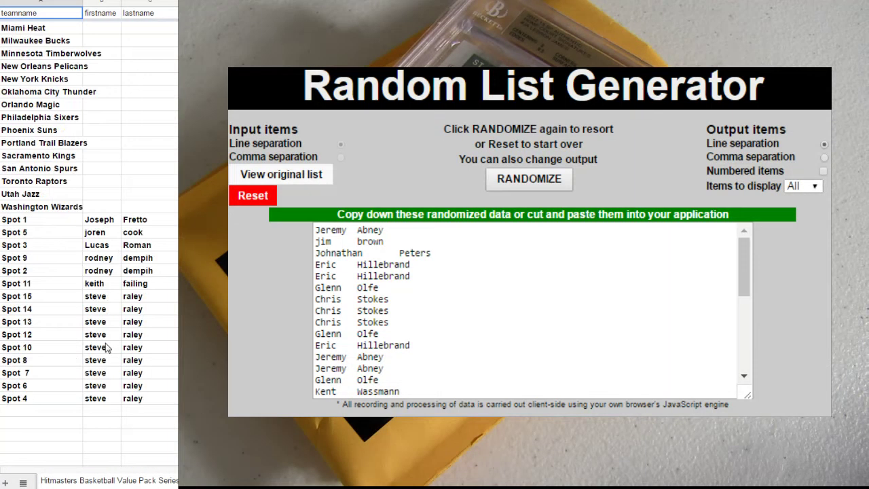
{"action": "left_click_drag", "start_coordinate": [145, 396], "coordinate": [110, 222]}
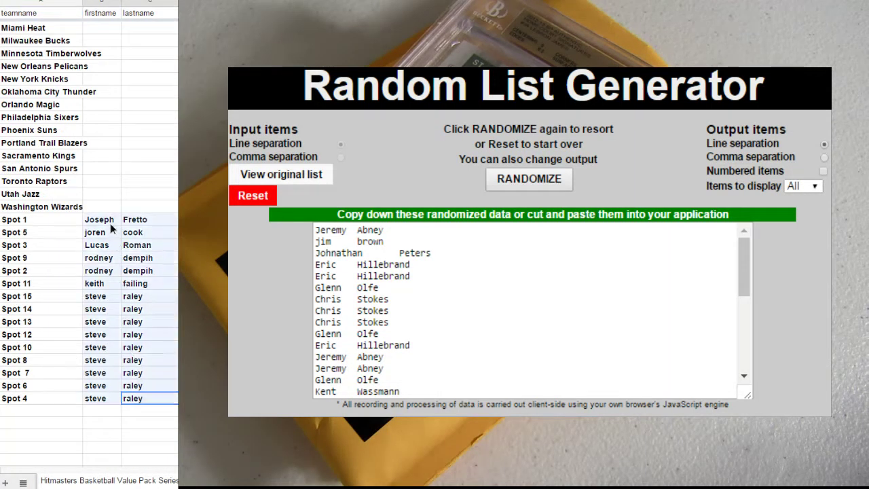
{"action": "right_click", "coordinate": [110, 222]}
{"action": "left_click", "coordinate": [127, 253]}
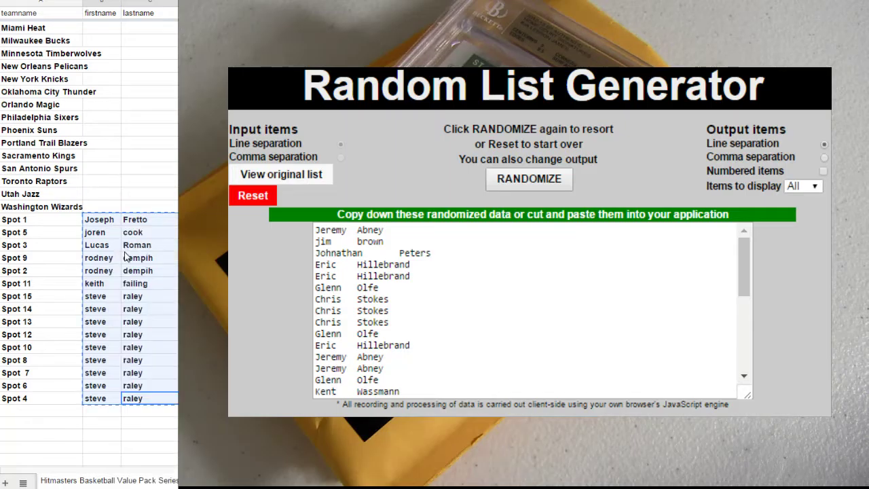
Paste the Spot names at Atlanta Hawks and again at Miami Heat to fill all team rows.
{"action": "left_click", "coordinate": [126, 256]}
{"action": "scroll", "coordinate": [111, 43], "scroll_direction": "up", "scroll_amount": 5}
{"action": "left_click", "coordinate": [102, 28]}
{"action": "right_click", "coordinate": [105, 29]}
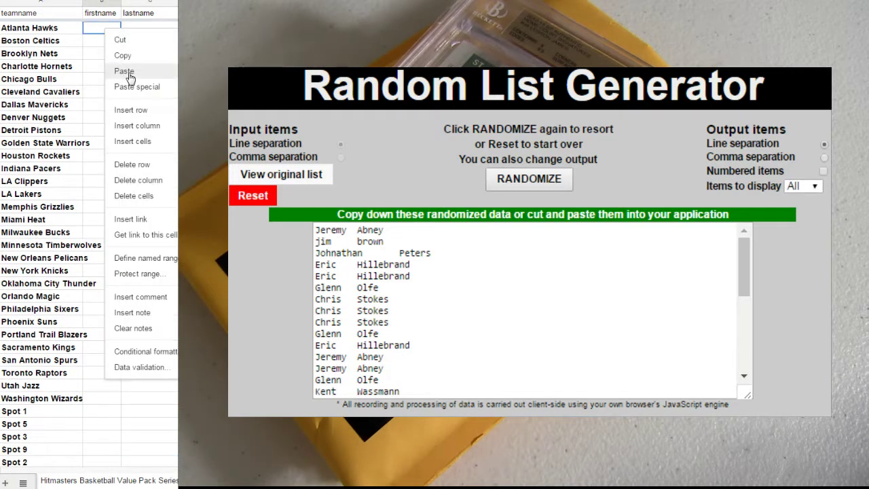
{"action": "left_click", "coordinate": [125, 71]}
{"action": "right_click", "coordinate": [95, 229]}
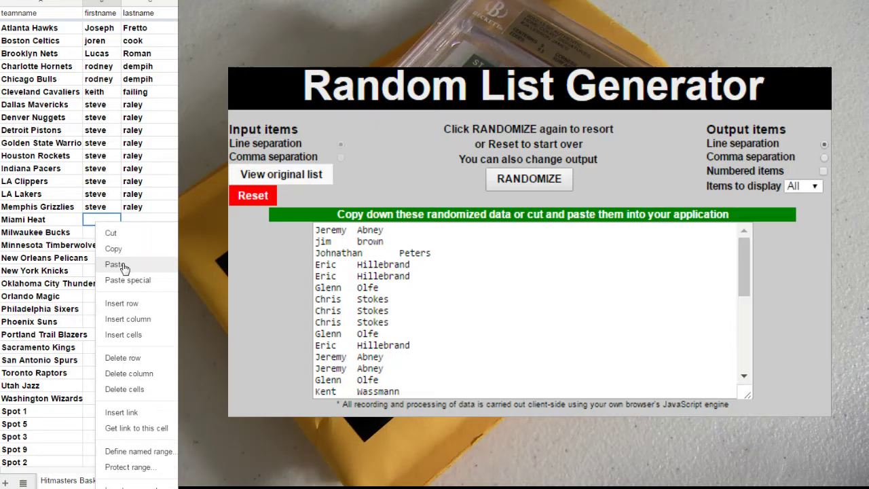
{"action": "left_click", "coordinate": [111, 265]}
Delete the Spot labels and copy the buyer names in B2:C31.
{"action": "scroll", "coordinate": [55, 306], "scroll_direction": "down", "scroll_amount": 5}
{"action": "left_click_drag", "start_coordinate": [39, 404], "coordinate": [42, 222]}
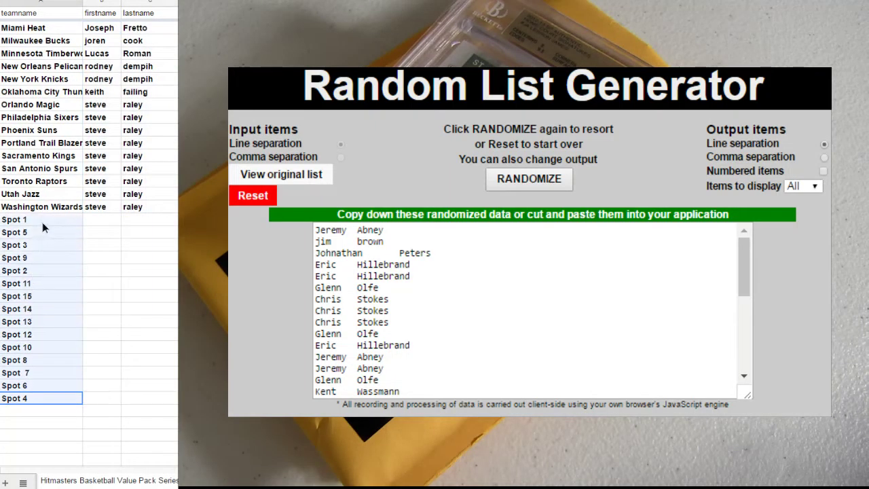
{"action": "key", "text": "Delete"}
{"action": "left_click_drag", "start_coordinate": [146, 206], "coordinate": [98, 28]}
{"action": "right_click", "coordinate": [99, 33]}
{"action": "left_click", "coordinate": [116, 58]}
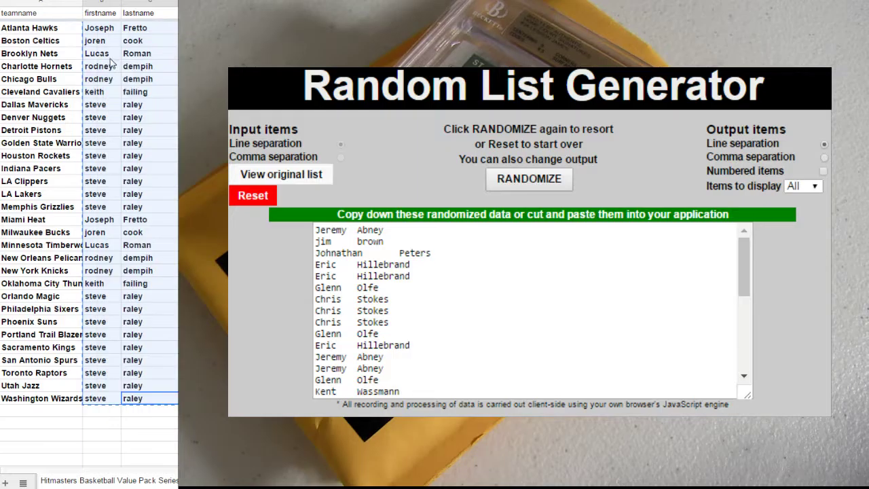
Reset Random List Generator, paste the buyer names and randomize them four times.
{"action": "left_click", "coordinate": [262, 196]}
{"action": "left_click", "coordinate": [531, 179]}
{"action": "left_click", "coordinate": [503, 289]}
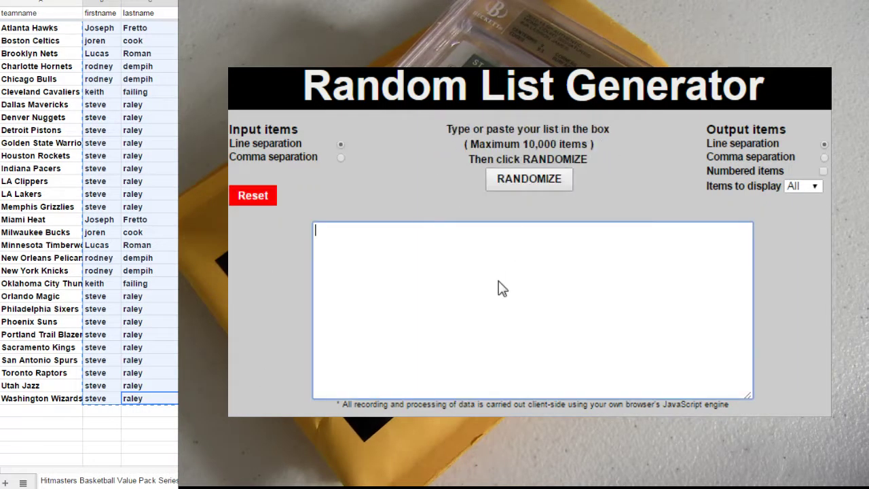
{"action": "key", "text": "ctrl+v"}
{"action": "left_click", "coordinate": [529, 178]}
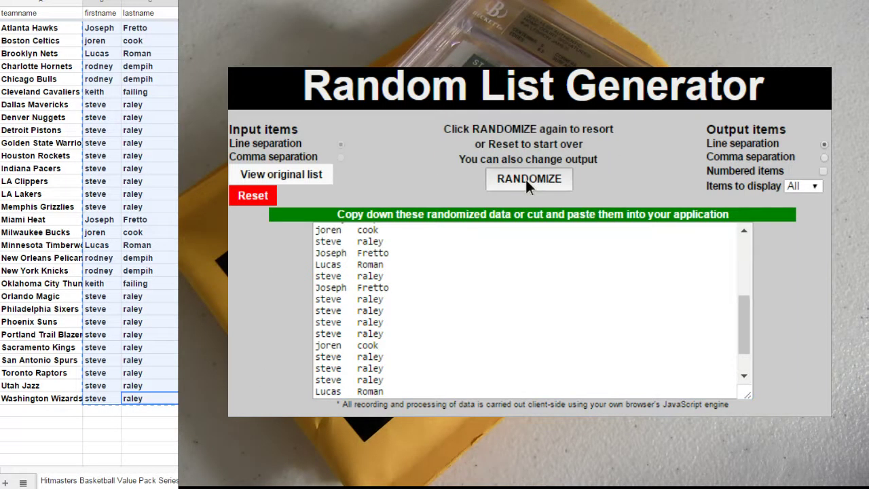
{"action": "left_click", "coordinate": [525, 178]}
{"action": "left_click", "coordinate": [521, 185]}
{"action": "left_click", "coordinate": [520, 185]}
Paste the randomized list back into the team rows starting at Atlanta Hawks.
{"action": "left_click_drag", "start_coordinate": [391, 392], "coordinate": [308, 193]}
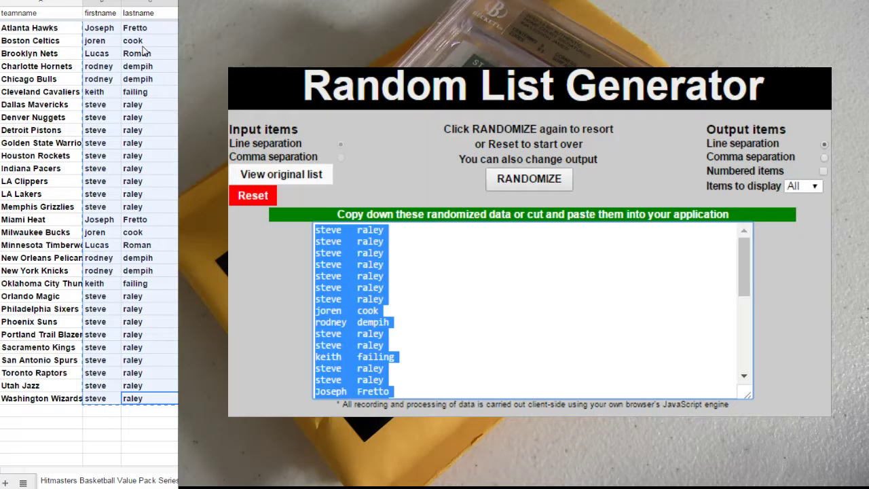
{"action": "right_click", "coordinate": [107, 32]}
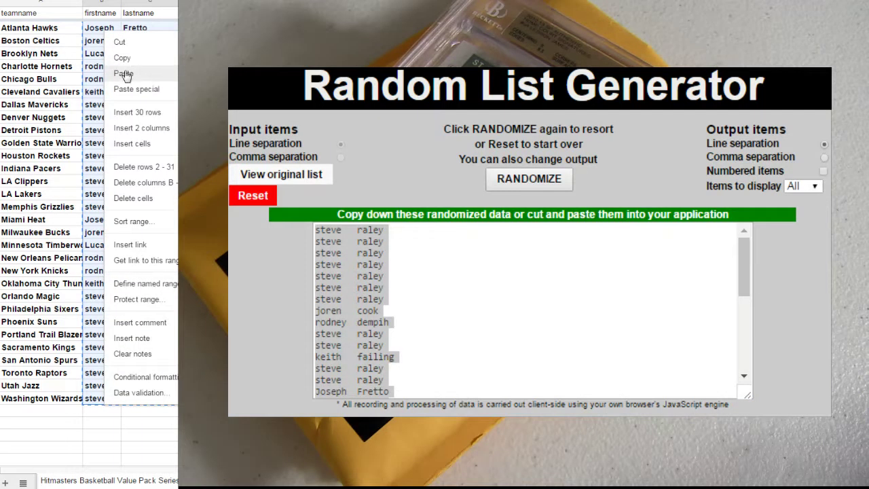
{"action": "left_click", "coordinate": [123, 74]}
{"action": "left_click", "coordinate": [23, 482]}
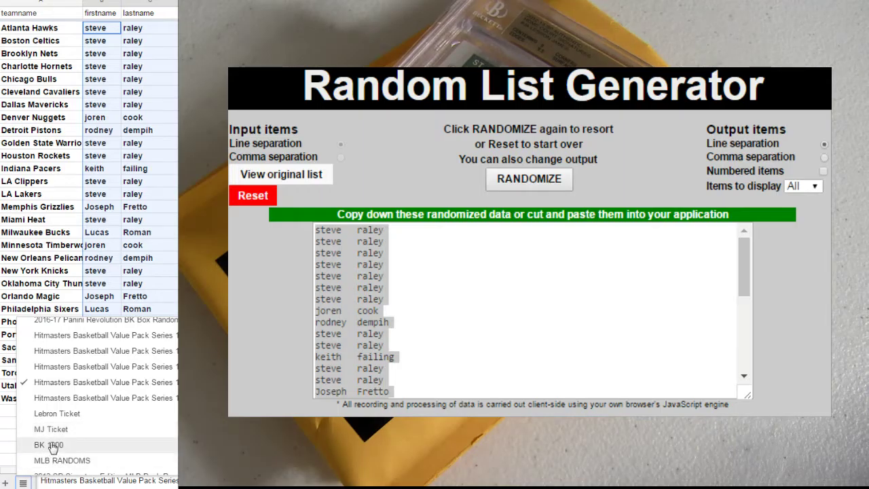
Add a buyer's name below the last BK 1000 entry, then return to the Hitmasters sheet.
{"action": "left_click", "coordinate": [53, 445]}
{"action": "left_click", "coordinate": [35, 146]}
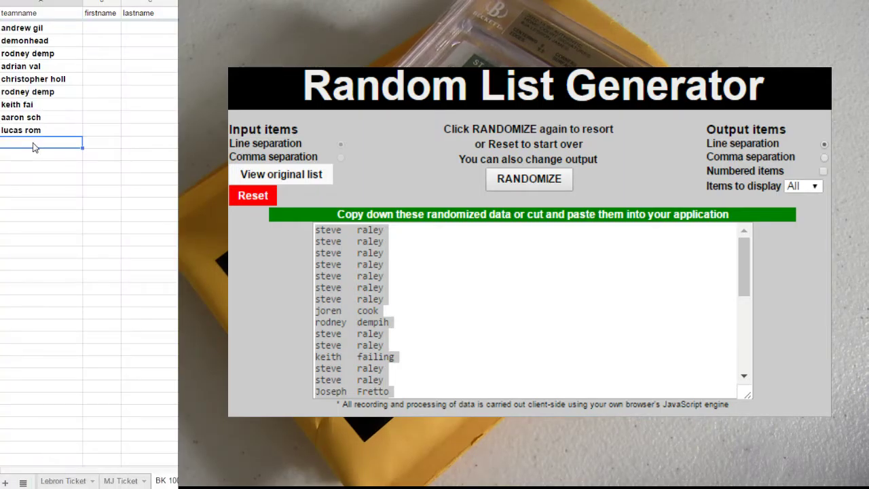
{"action": "key", "text": "Tab"}
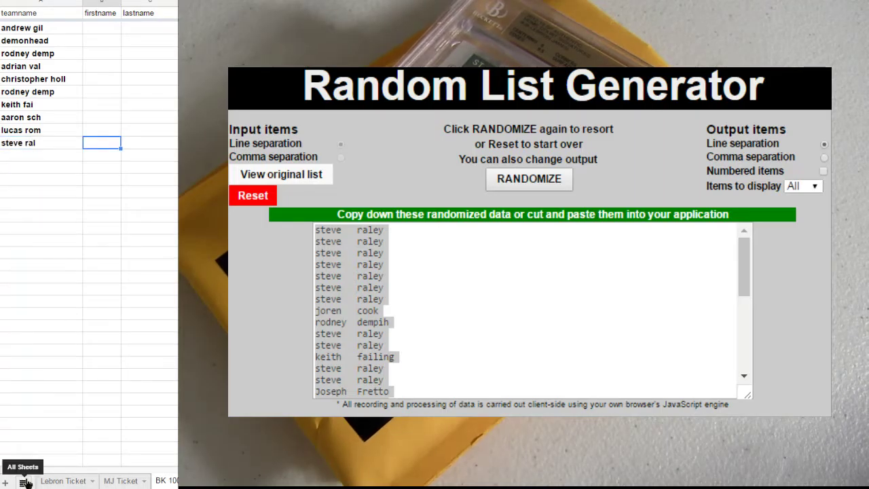
{"action": "left_click", "coordinate": [23, 480]}
{"action": "left_click", "coordinate": [155, 383]}
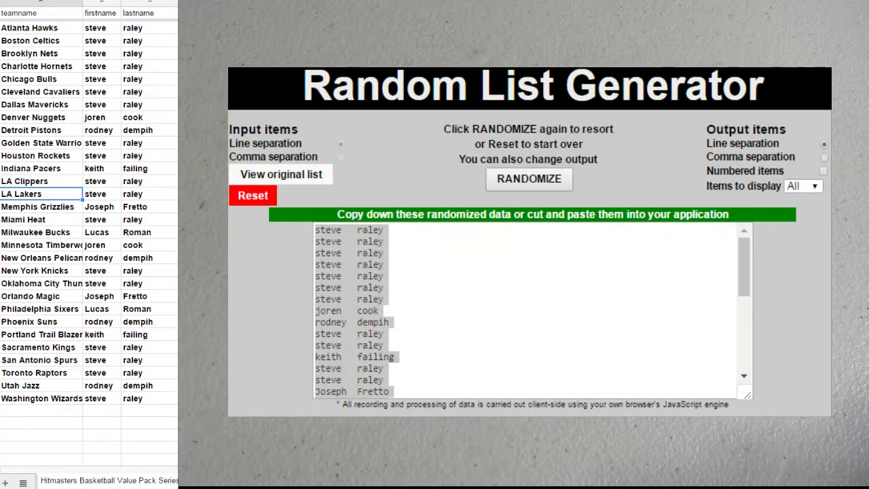
Reset the generator and enter orlando, utah, wash and bos as a new list.
{"action": "left_click", "coordinate": [252, 197]}
{"action": "left_click", "coordinate": [527, 179]}
{"action": "left_click", "coordinate": [555, 286]}
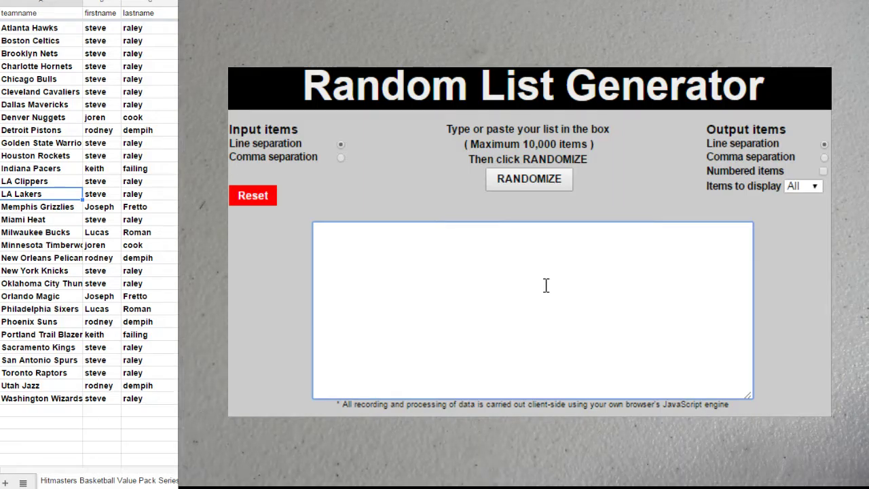
{"action": "type", "text": "orlando"}
{"action": "key", "text": "Return"}
{"action": "type", "text": "utah wash "}
{"action": "type", "text": "bos"}
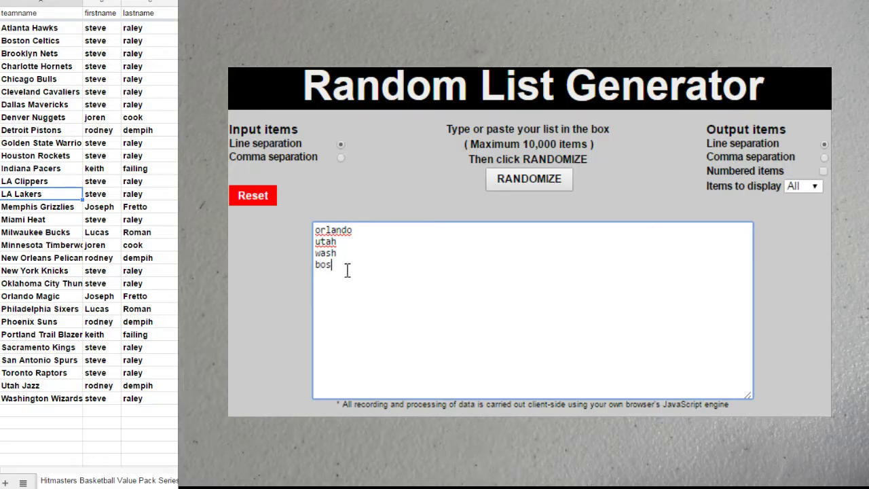
Append two more copies of the four-team list and randomize the twelve entries.
{"action": "left_click_drag", "start_coordinate": [349, 270], "coordinate": [295, 216]}
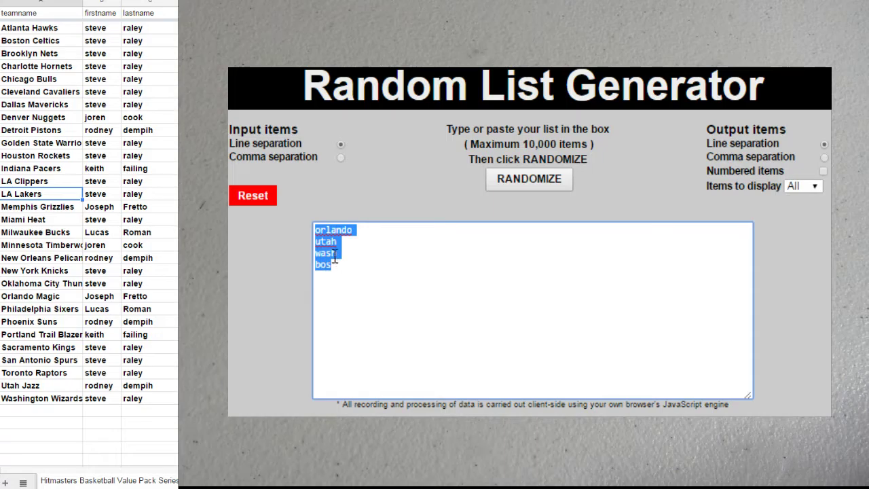
{"action": "left_click", "coordinate": [330, 282]}
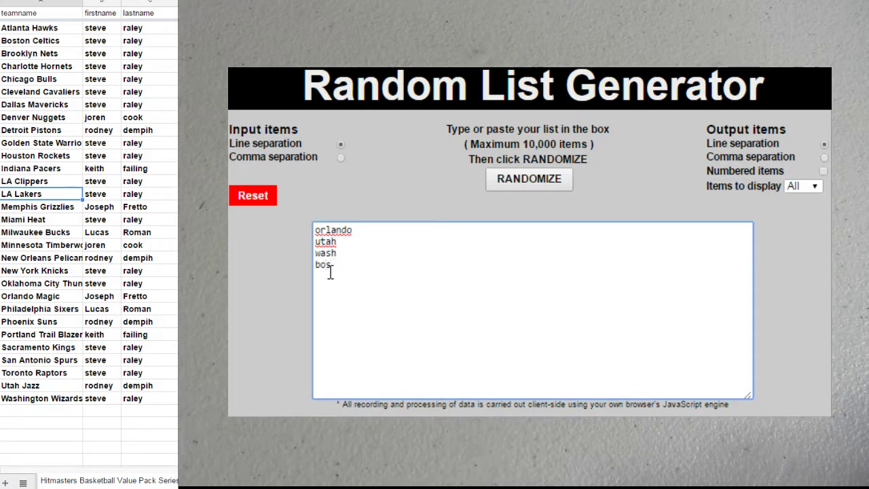
{"action": "key", "text": "Return"}
{"action": "key", "text": "ctrl+v"}
{"action": "key", "text": "Return"}
{"action": "key", "text": "ctrl+v"}
{"action": "left_click", "coordinate": [543, 178]}
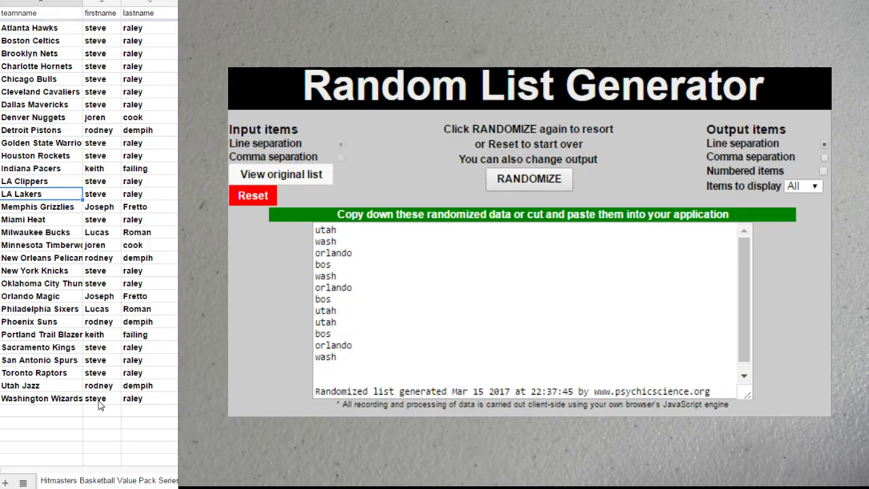
{"action": "left_click_drag", "start_coordinate": [137, 386], "coordinate": [112, 392]}
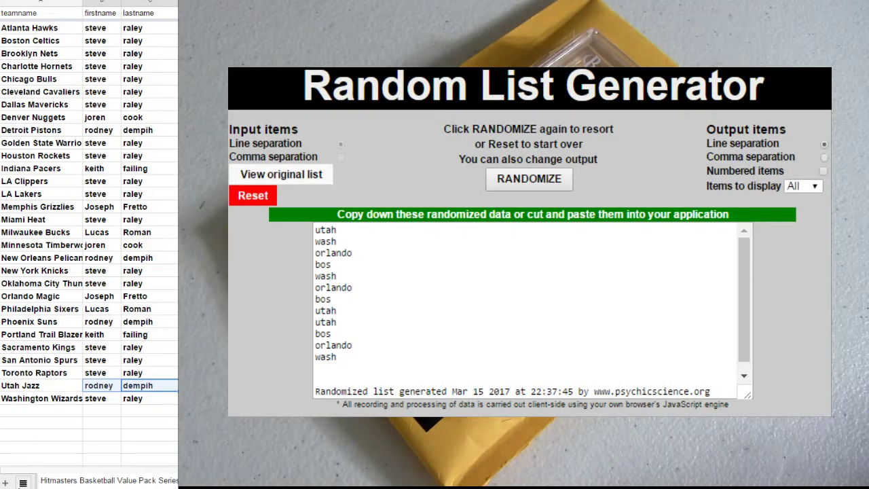
{"action": "left_click", "coordinate": [23, 483]}
On the other Hitmasters sheet, copy the Spot 5–15 buyer names and clear them.
{"action": "scroll", "coordinate": [116, 396], "scroll_direction": "down", "scroll_amount": 2}
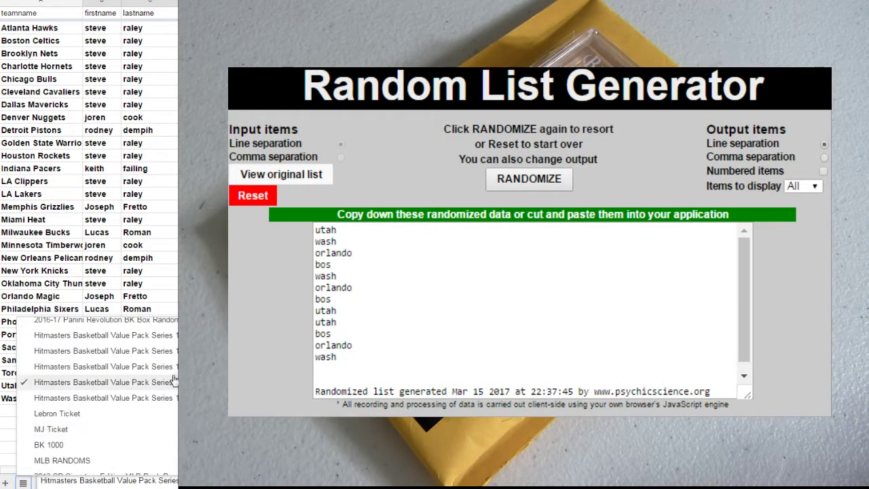
{"action": "left_click", "coordinate": [105, 335]}
{"action": "scroll", "coordinate": [88, 238], "scroll_direction": "down", "scroll_amount": 2}
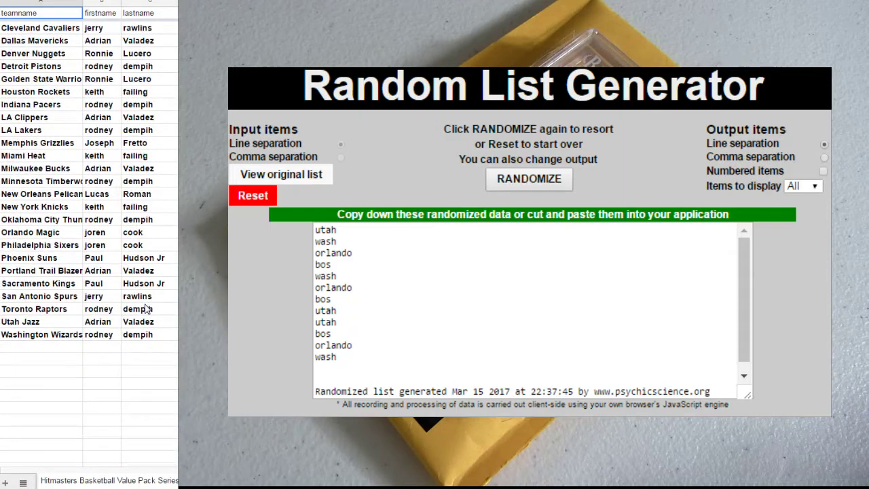
{"action": "key", "text": "ctrl+shift+Page_Down"}
{"action": "scroll", "coordinate": [88, 237], "scroll_direction": "down", "scroll_amount": 5}
{"action": "left_click_drag", "start_coordinate": [173, 436], "coordinate": [117, 264]}
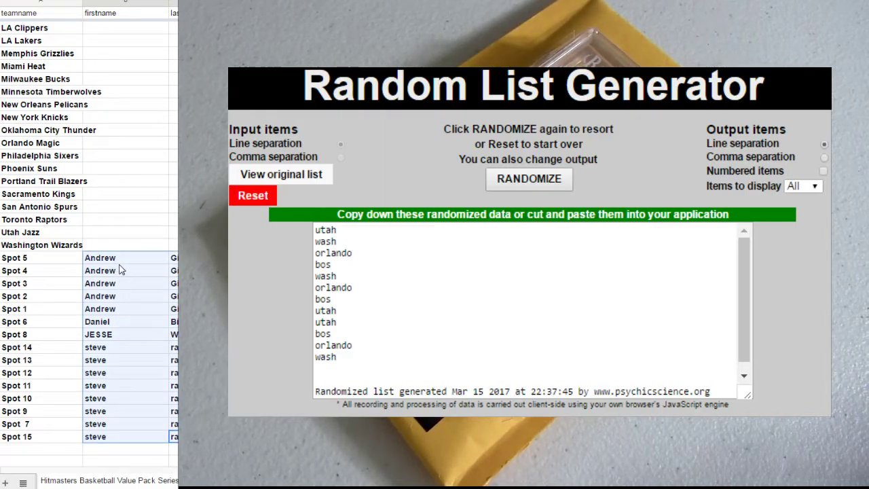
{"action": "right_click", "coordinate": [120, 269]}
{"action": "left_click", "coordinate": [141, 292]}
{"action": "key", "text": "Delete"}
Paste the Spot names at Atlanta Hawks and a second copy at Miami Heat.
{"action": "left_click", "coordinate": [149, 294]}
{"action": "scroll", "coordinate": [149, 204], "scroll_direction": "up", "scroll_amount": 4}
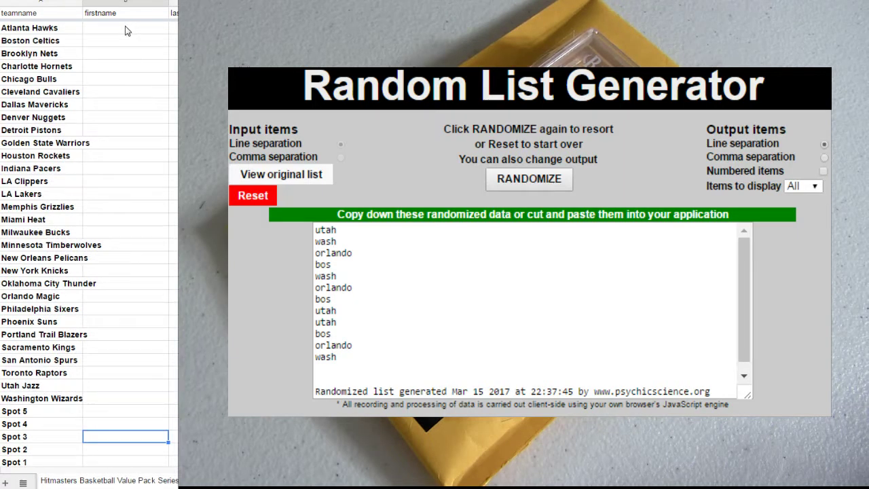
{"action": "right_click", "coordinate": [123, 25]}
{"action": "left_click", "coordinate": [141, 68]}
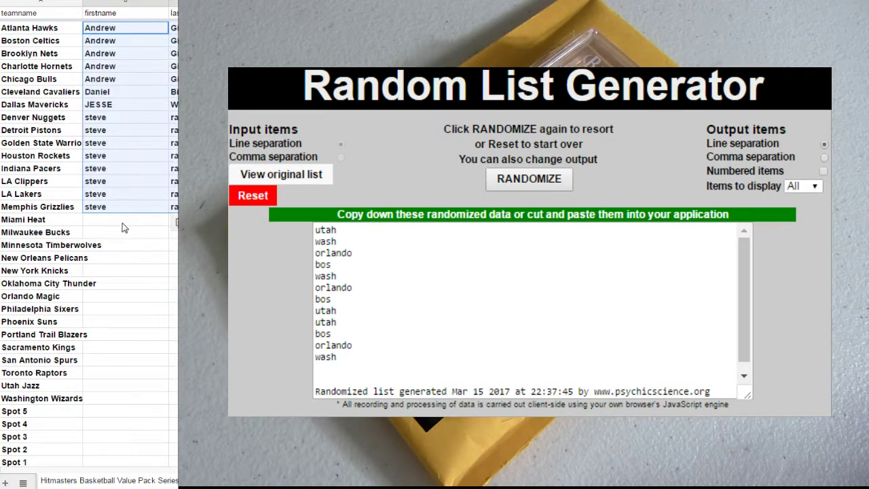
{"action": "right_click", "coordinate": [123, 224]}
{"action": "left_click", "coordinate": [141, 267]}
Delete the Spot 5–15 labels and select the buyer names of all 30 teams.
{"action": "scroll", "coordinate": [70, 349], "scroll_direction": "down", "scroll_amount": 5}
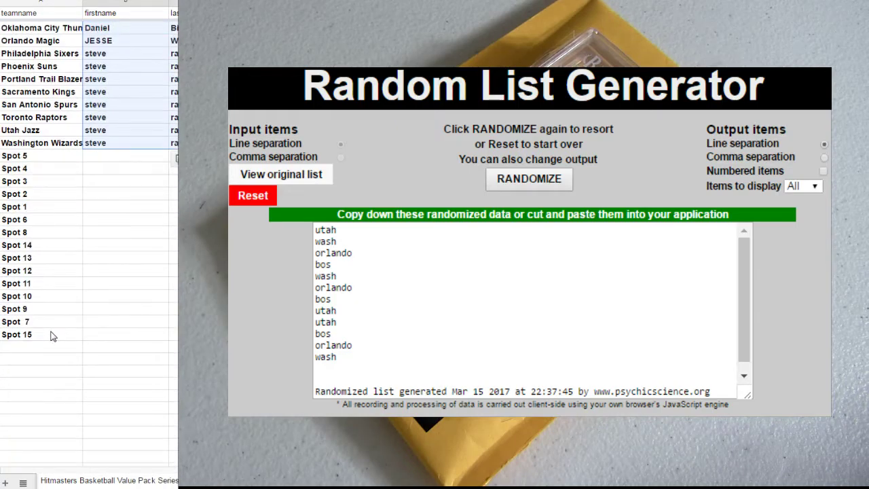
{"action": "left_click_drag", "start_coordinate": [43, 335], "coordinate": [39, 160]}
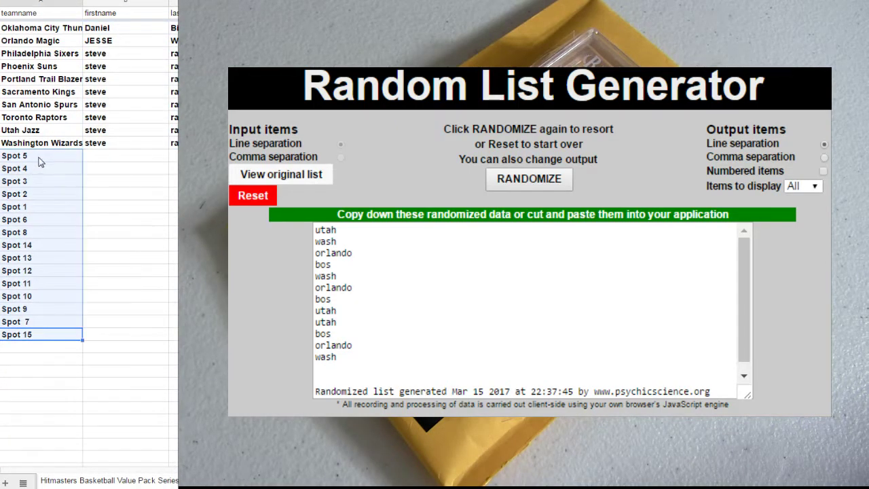
{"action": "key", "text": "Delete"}
{"action": "left_click_drag", "start_coordinate": [173, 142], "coordinate": [115, 27]}
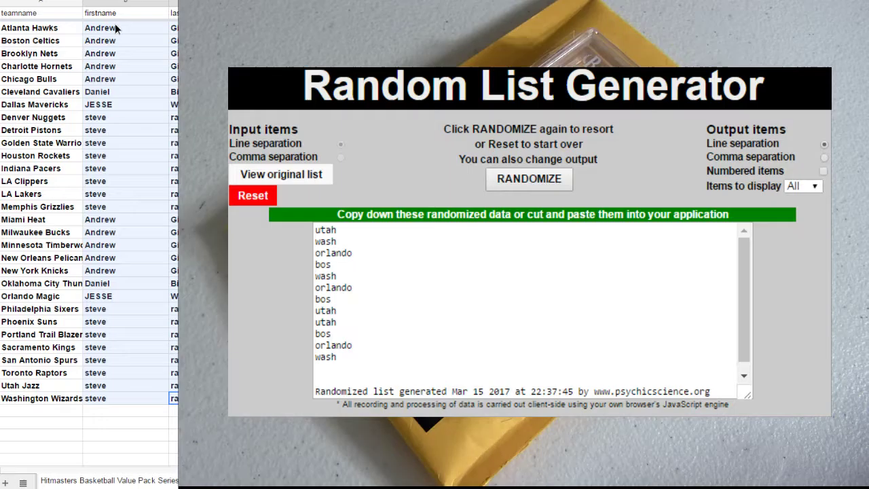
Copy the 30 team buyer names into a reset Random List Generator and randomize them.
{"action": "right_click", "coordinate": [114, 27]}
{"action": "left_click", "coordinate": [139, 53]}
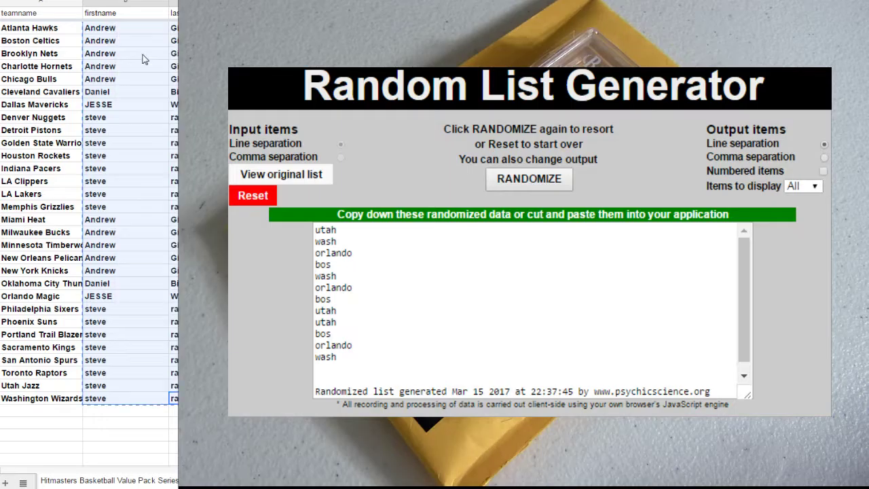
{"action": "left_click", "coordinate": [264, 196]}
{"action": "left_click", "coordinate": [534, 189]}
{"action": "left_click", "coordinate": [539, 271]}
{"action": "key", "text": "ctrl+v"}
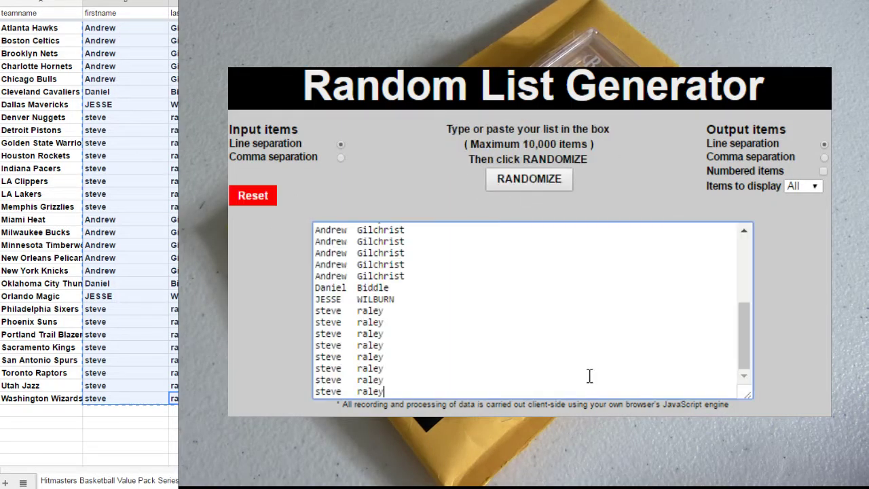
{"action": "left_click", "coordinate": [543, 181]}
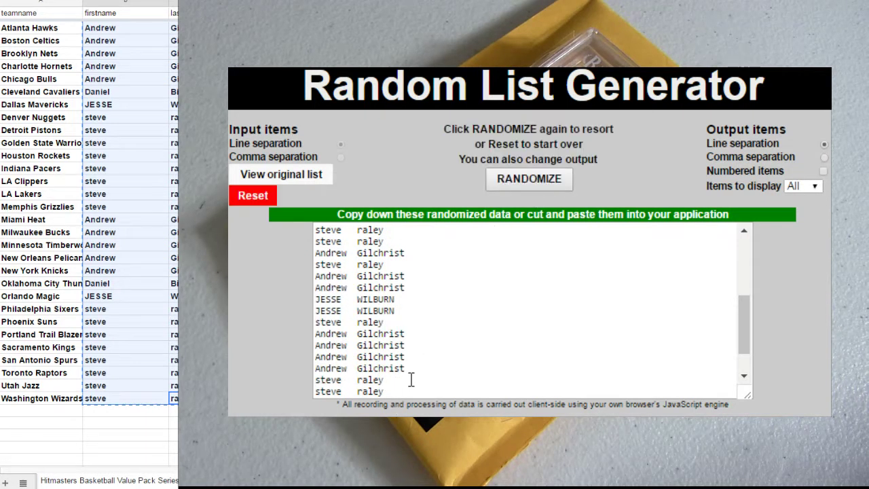
Paste the shuffled name list back into the team rows from Atlanta Hawks.
{"action": "left_click_drag", "start_coordinate": [399, 389], "coordinate": [332, 222]}
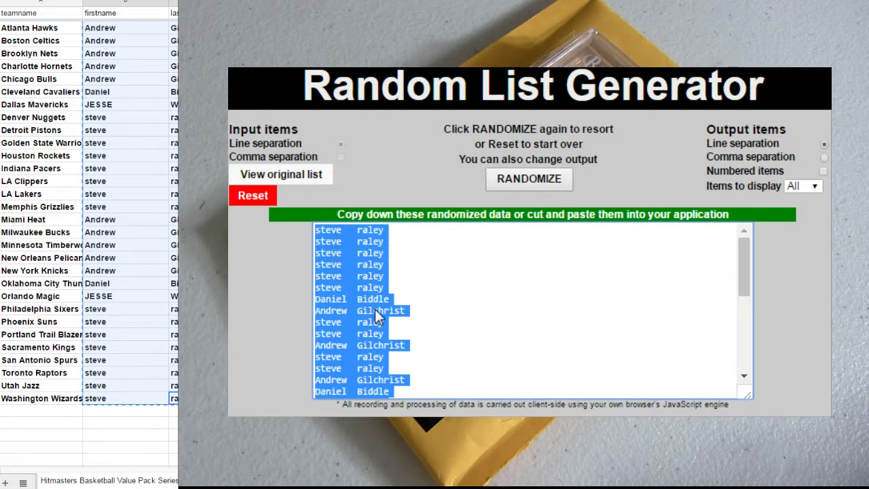
{"action": "right_click", "coordinate": [105, 34]}
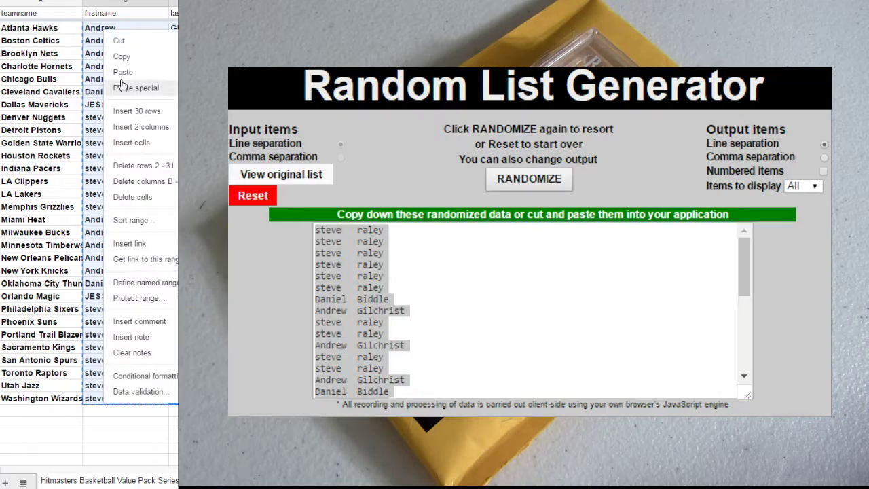
{"action": "left_click", "coordinate": [123, 72]}
{"action": "left_click", "coordinate": [23, 482]}
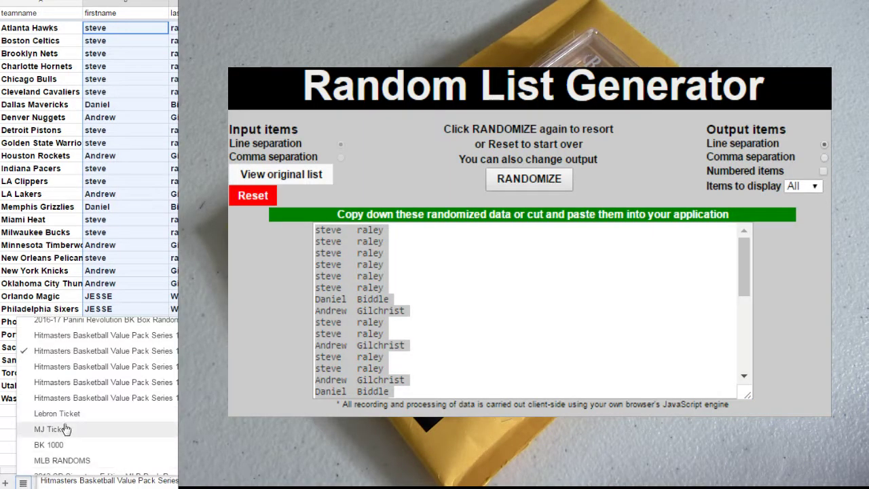
Fill the last BK 1000 entry in A11 down one row, then reopen the Hitmasters sheet.
{"action": "left_click", "coordinate": [61, 446]}
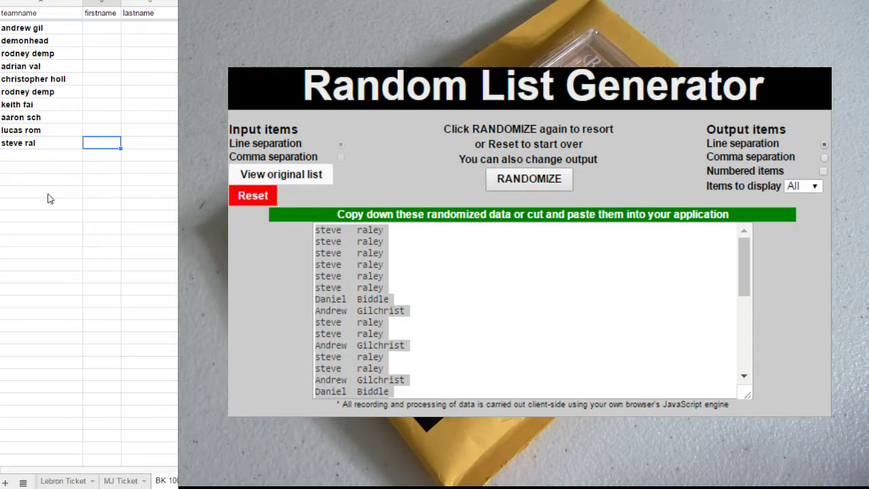
{"action": "left_click", "coordinate": [38, 143]}
{"action": "left_click_drag", "start_coordinate": [81, 148], "coordinate": [80, 156]}
{"action": "left_click", "coordinate": [59, 204]}
{"action": "left_click", "coordinate": [23, 483]}
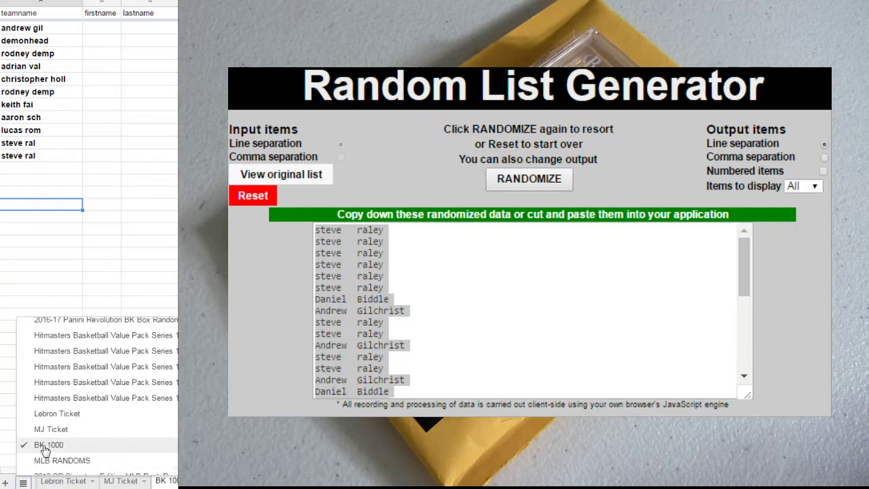
{"action": "left_click", "coordinate": [145, 352]}
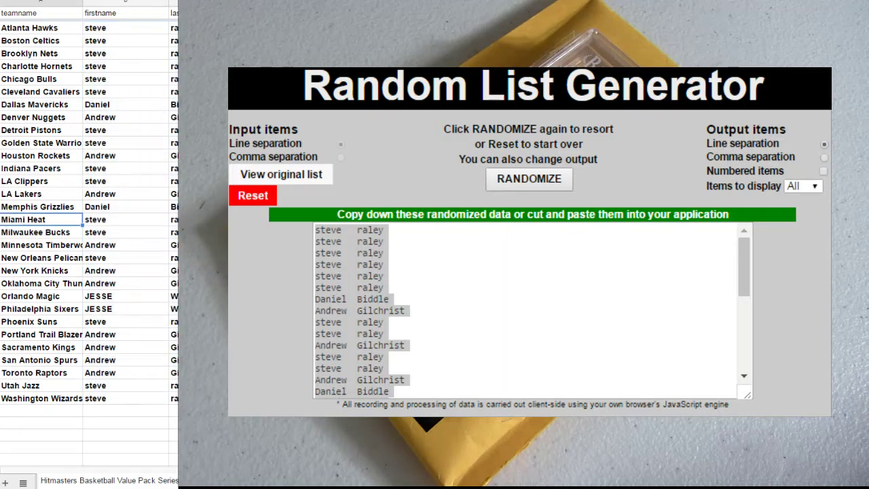